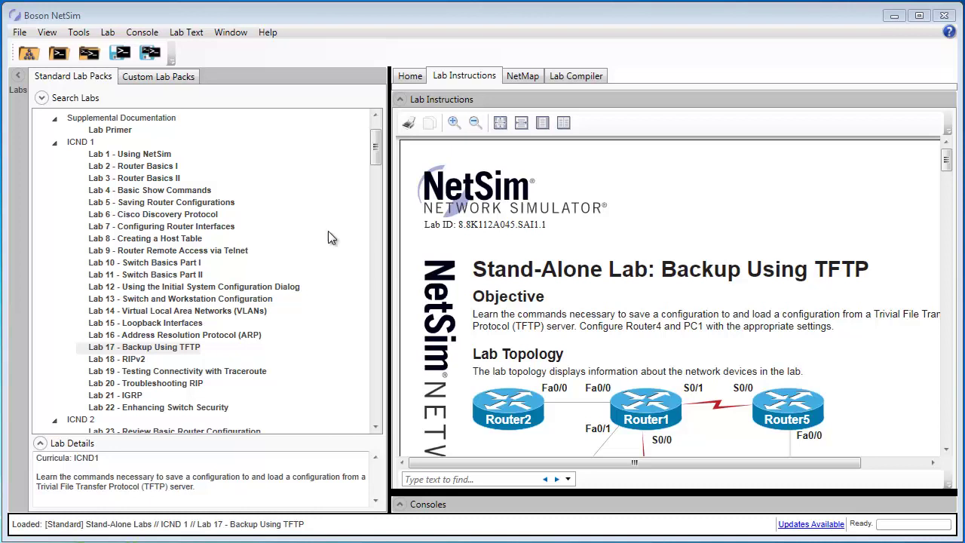
- Move the Lab 17 instructions to an external viewer so the Router1 console fills the right pane
{"action": "left_click", "coordinate": [189, 31]}
{"action": "left_click", "coordinate": [225, 173]}
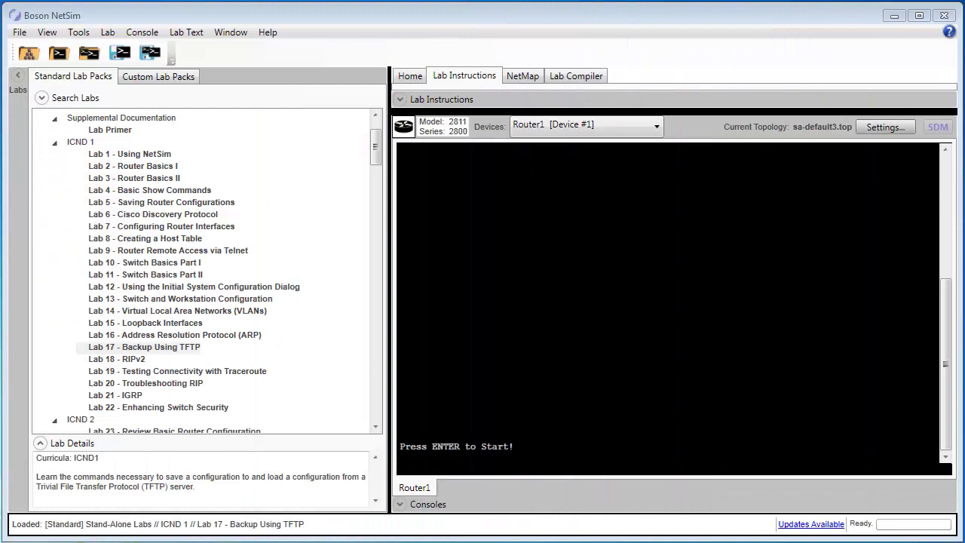
- Show the NetMap topology above the Router1 console and collapse the Lab Pack Navigator
{"action": "left_click", "coordinate": [536, 261]}
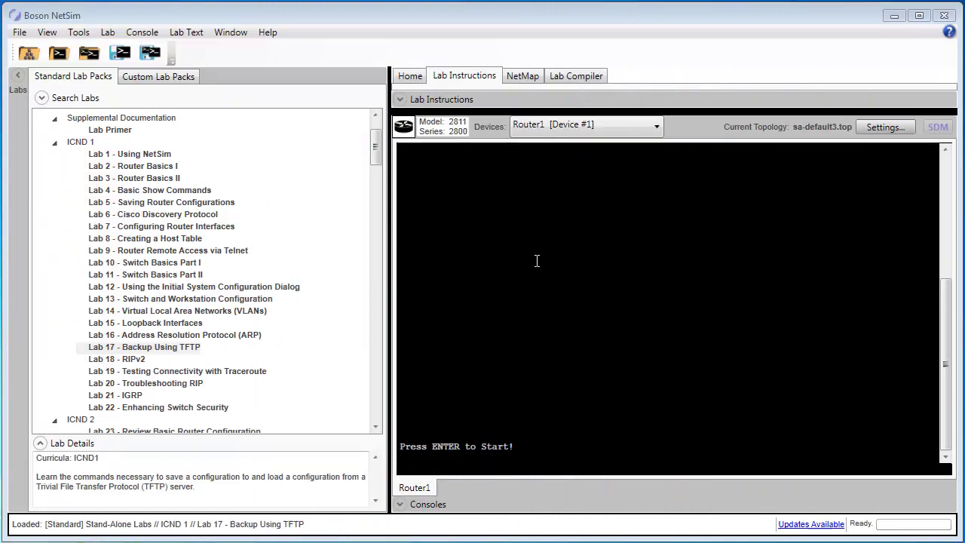
{"action": "left_click", "coordinate": [528, 78]}
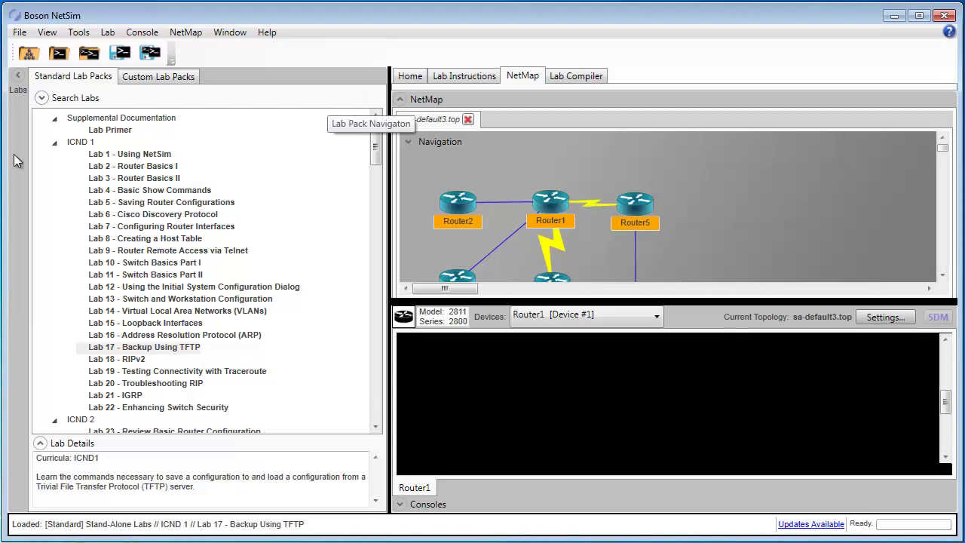
{"action": "left_click", "coordinate": [19, 78]}
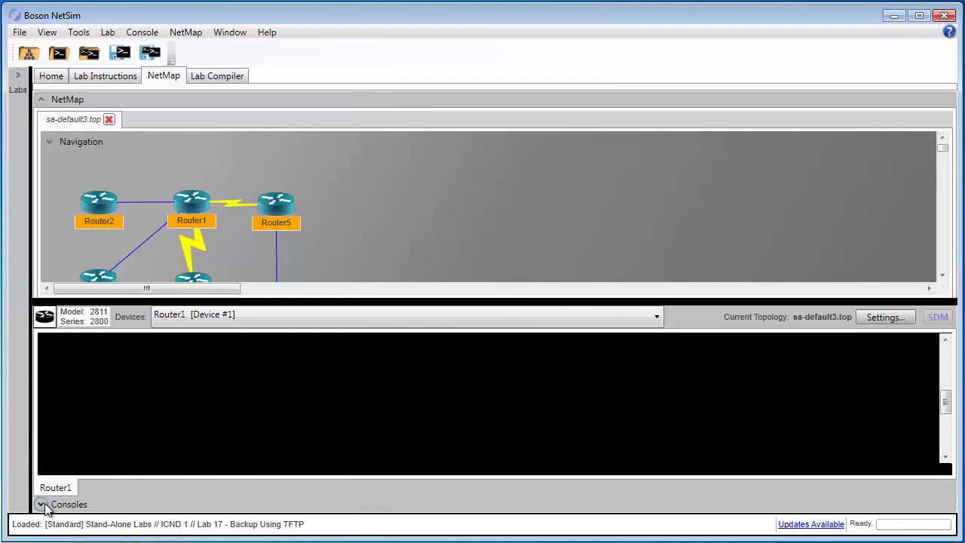
- Collapse the Consoles panel and review Router4 and PC1 device statistics on the full map
{"action": "left_click", "coordinate": [42, 505]}
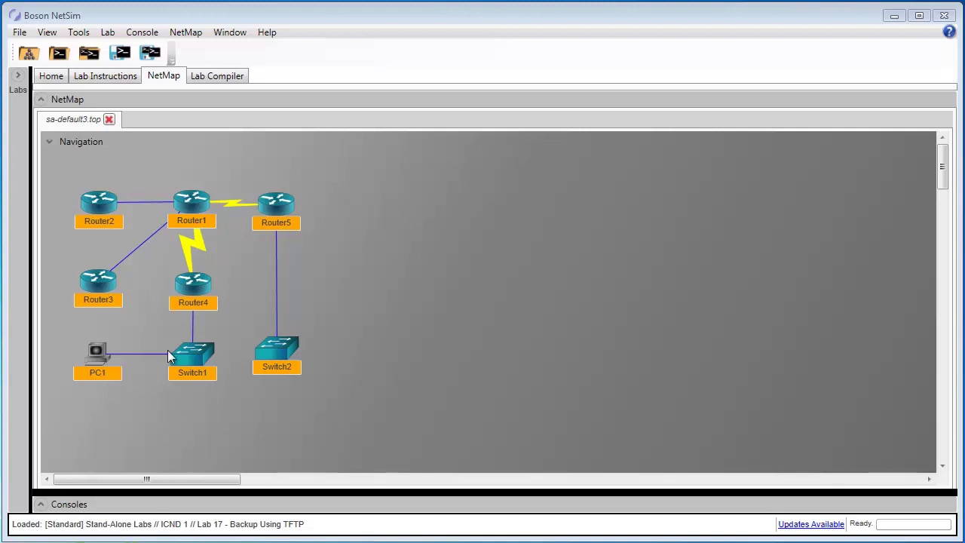
{"action": "mouse_move", "coordinate": [199, 280]}
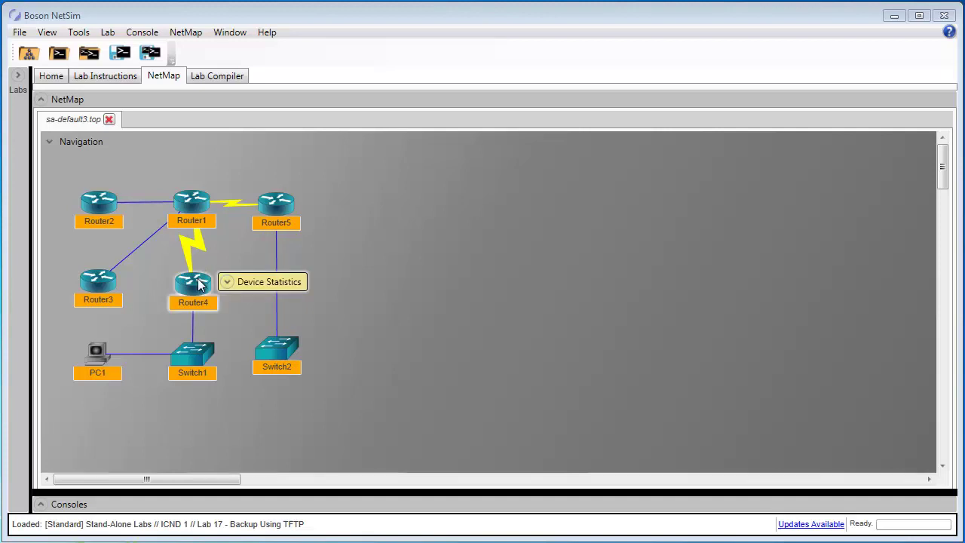
{"action": "mouse_move", "coordinate": [90, 359]}
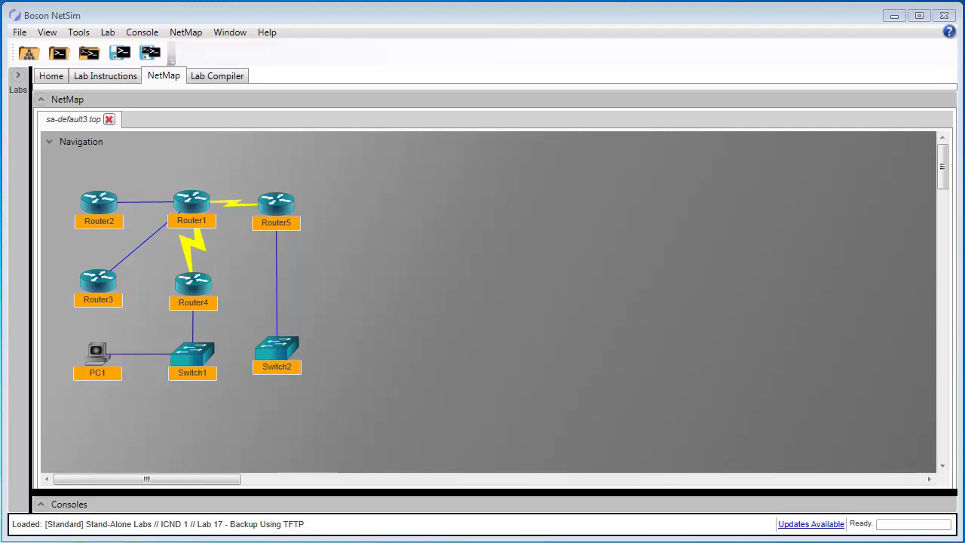
- Hide the NetMap and start a Router4 console session from the Devices list
{"action": "left_click", "coordinate": [40, 103]}
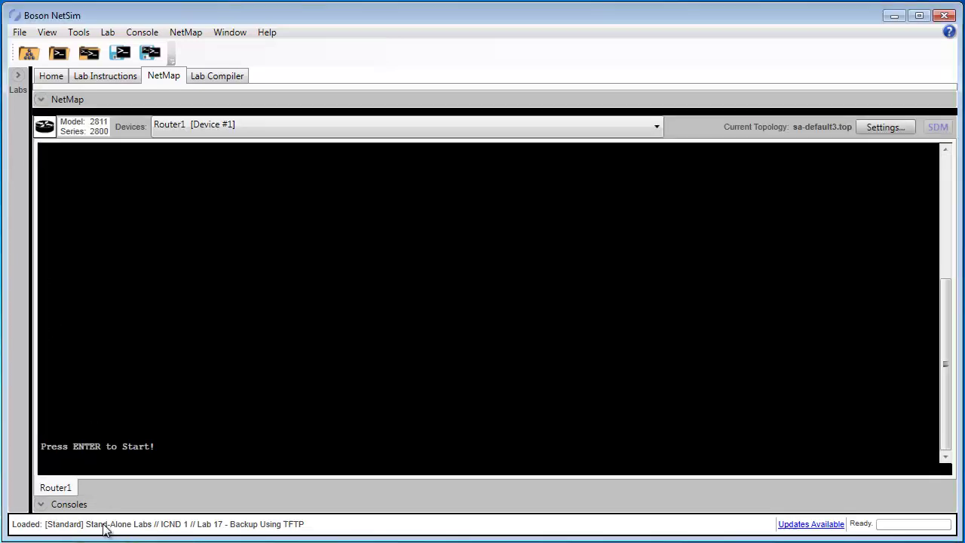
{"action": "left_click", "coordinate": [202, 127]}
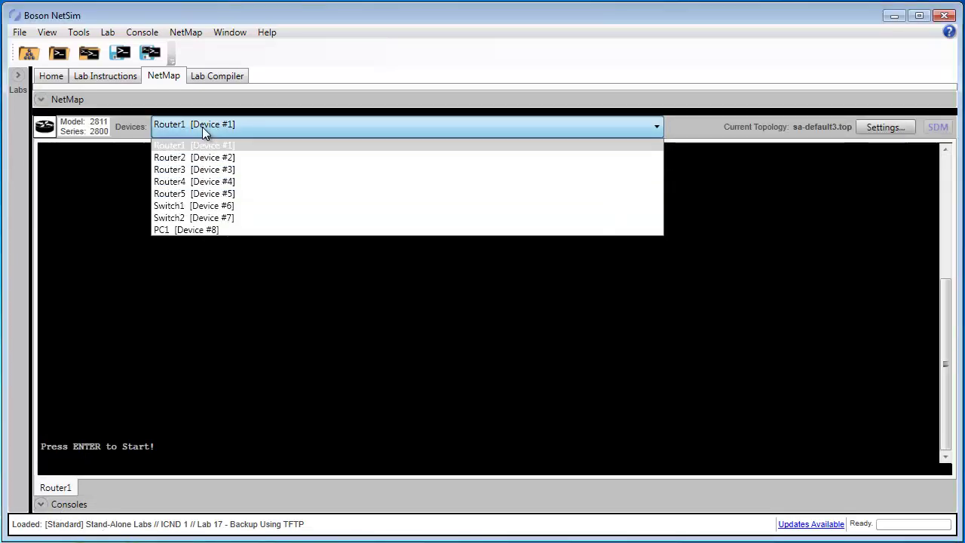
{"action": "left_click", "coordinate": [195, 183]}
{"action": "key", "text": "Return"}
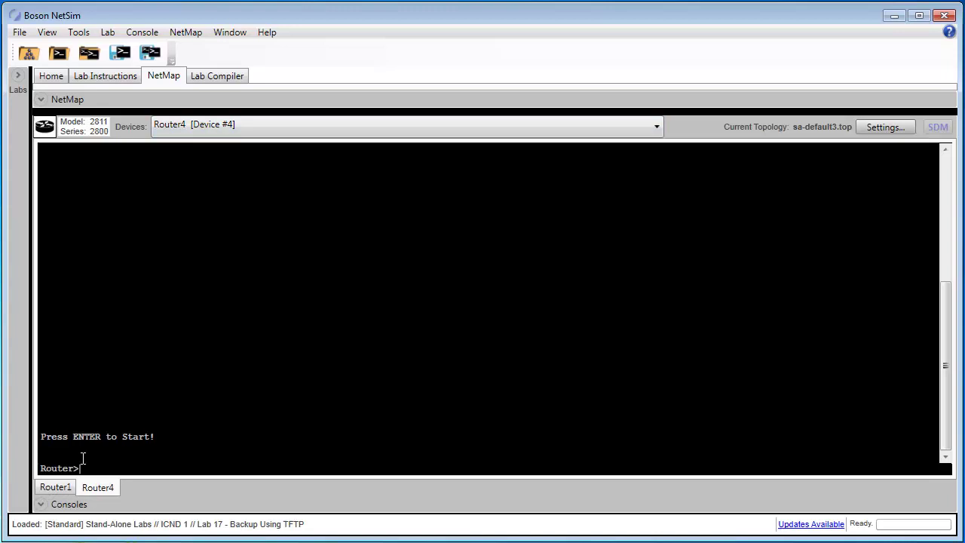
- Enter enable and configure terminal on Router4, then set hostname Router4
{"action": "type", "text": "enable"}
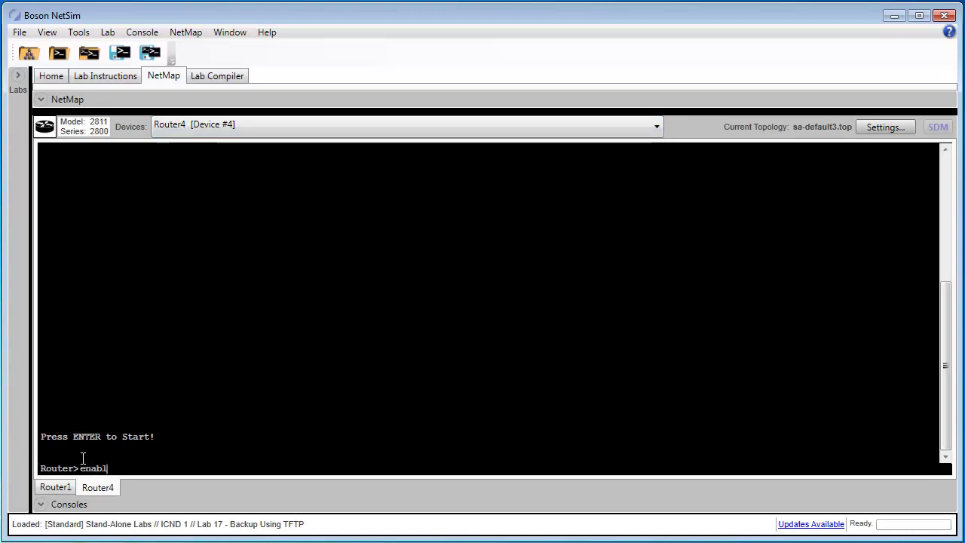
{"action": "key", "text": "Return"}
{"action": "type", "text": "configure"}
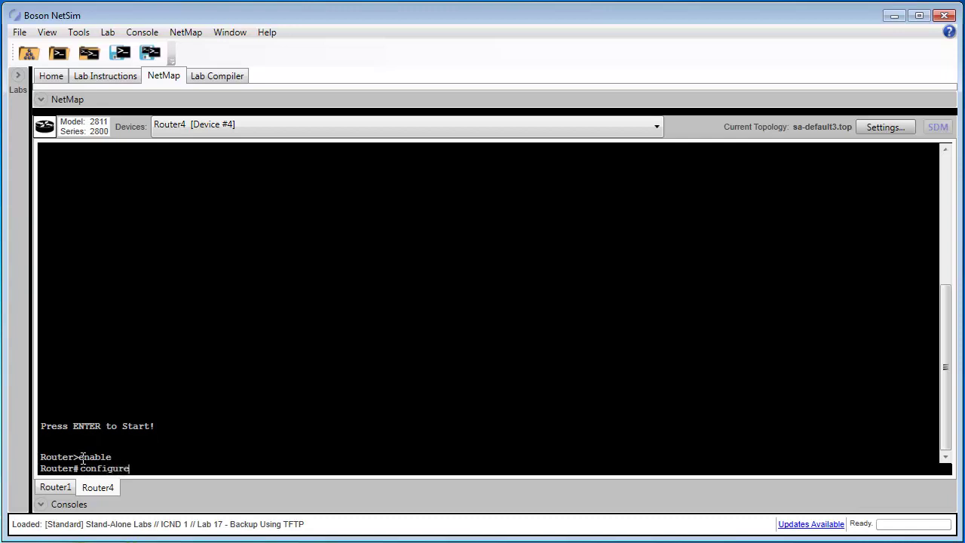
{"action": "type", "text": " terminal"}
{"action": "key", "text": "Return"}
{"action": "type", "text": "host"}
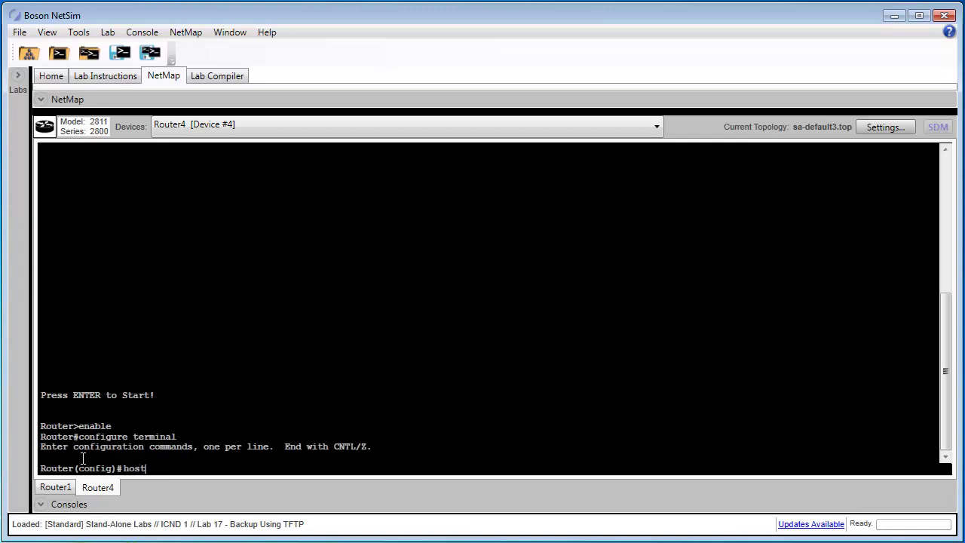
{"action": "type", "text": "name Router4"}
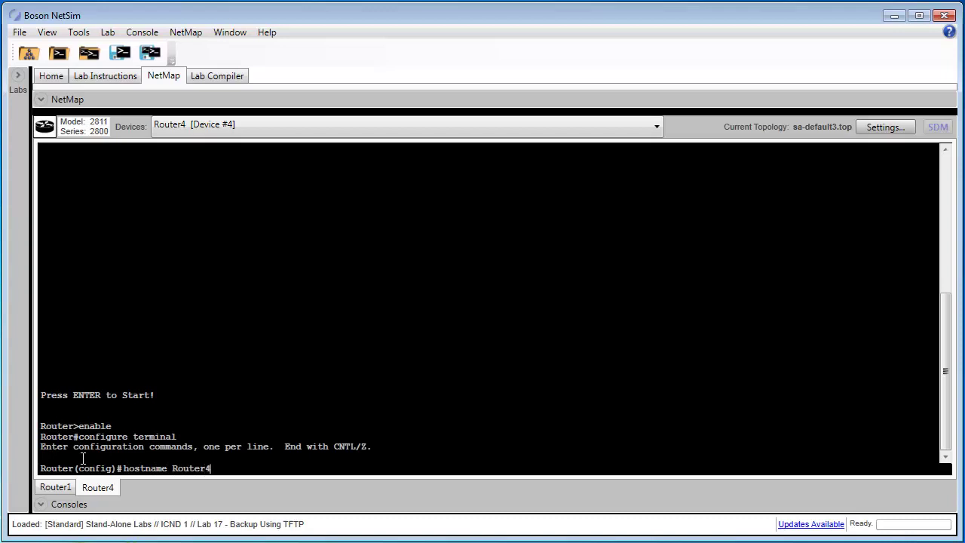
{"action": "key", "text": "Return"}
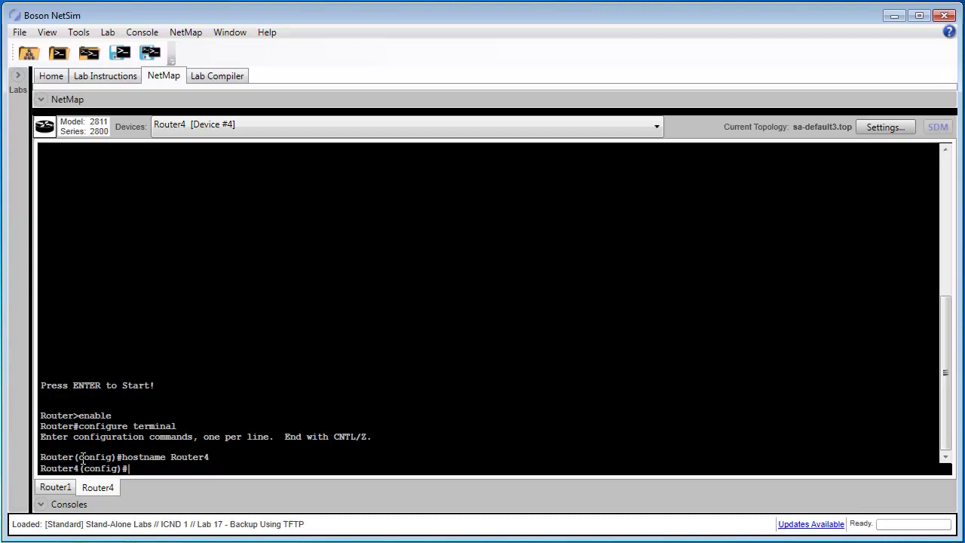
- Give fa0/0 address 24.37.2.1 255.255.255.0, bring it up, and return to privileged mode
{"action": "type", "text": "inter"}
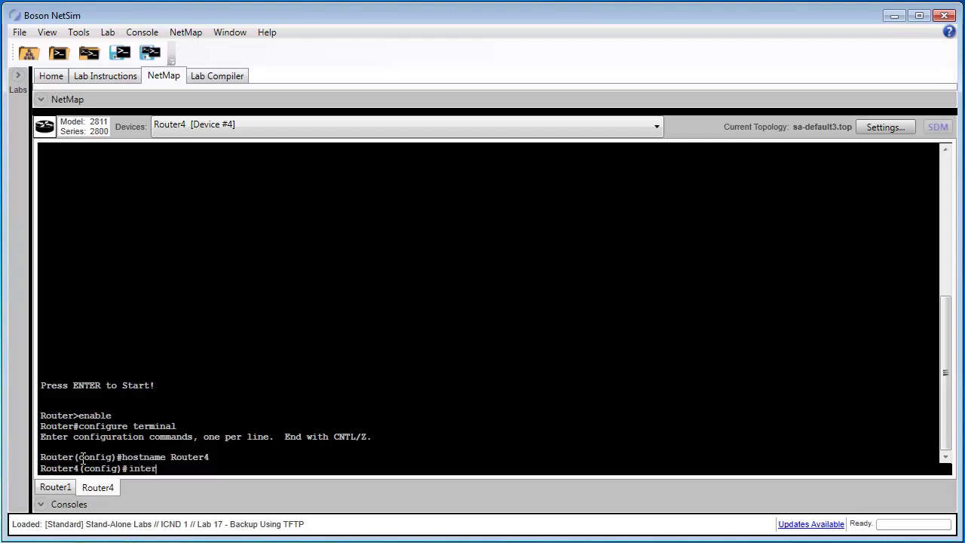
{"action": "type", "text": "face fa0/0"}
{"action": "key", "text": "Return"}
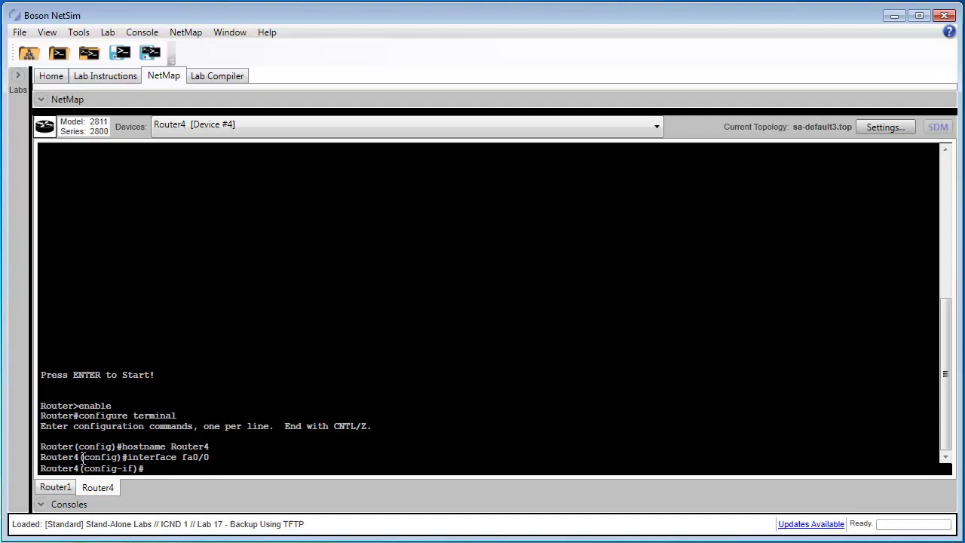
{"action": "type", "text": "ip add"}
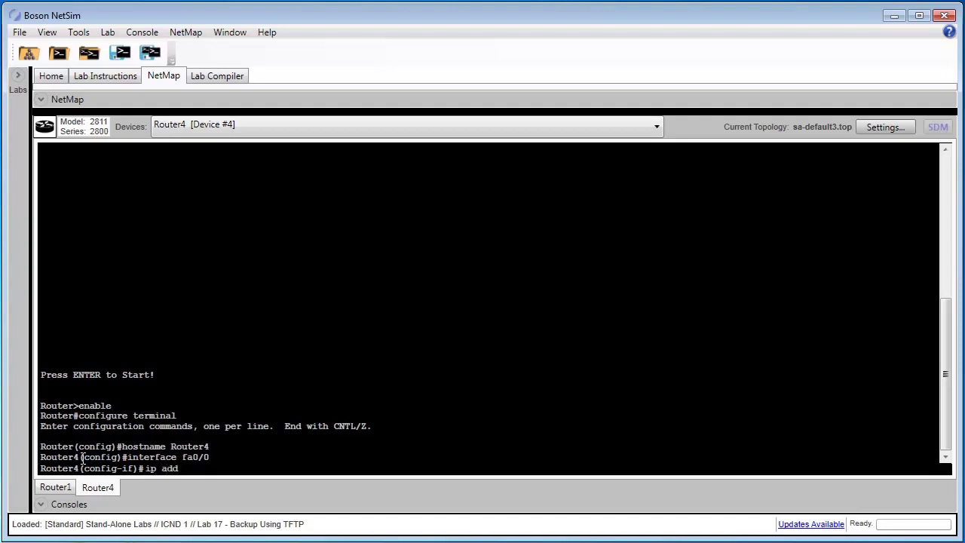
{"action": "type", "text": " 24.37.2.1 255.2"}
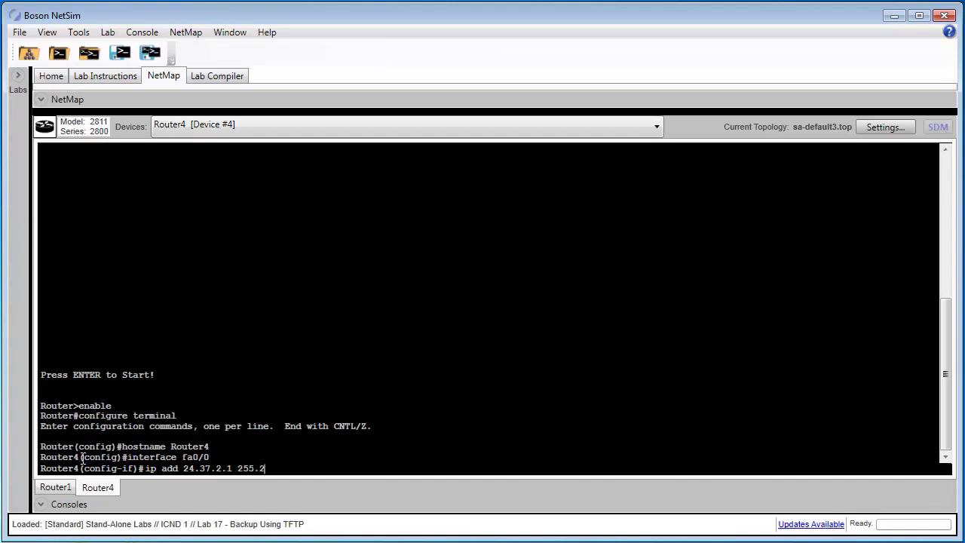
{"action": "type", "text": "55.255.0"}
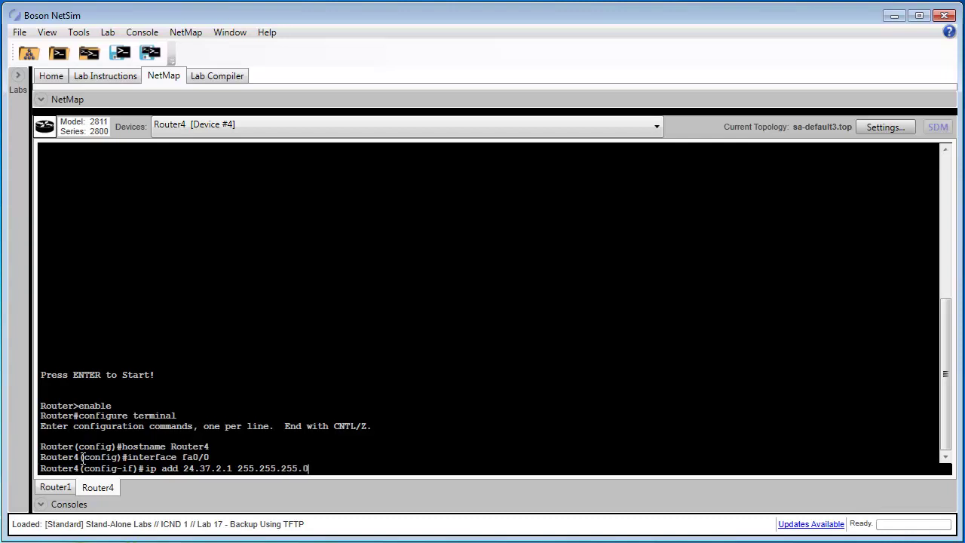
{"action": "key", "text": "Return"}
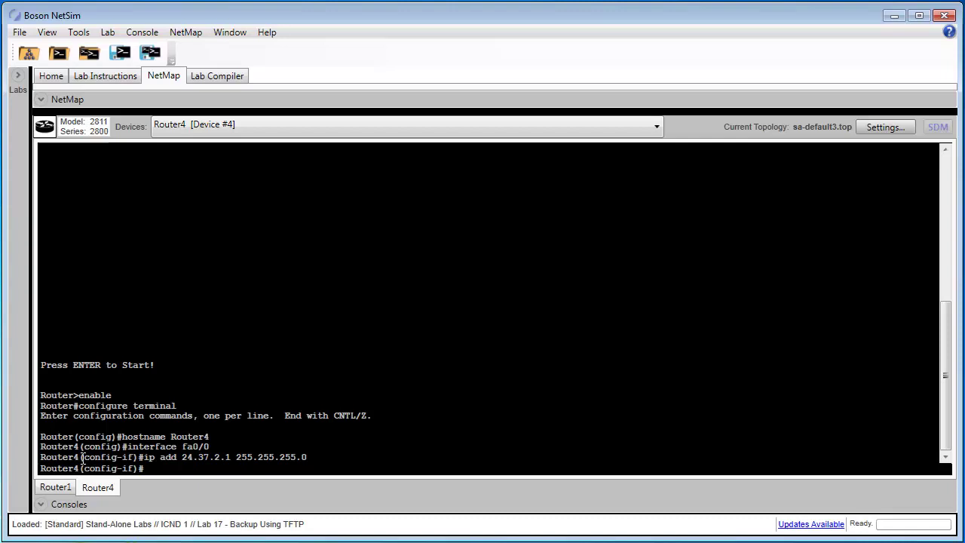
{"action": "type", "text": "no shutdown"}
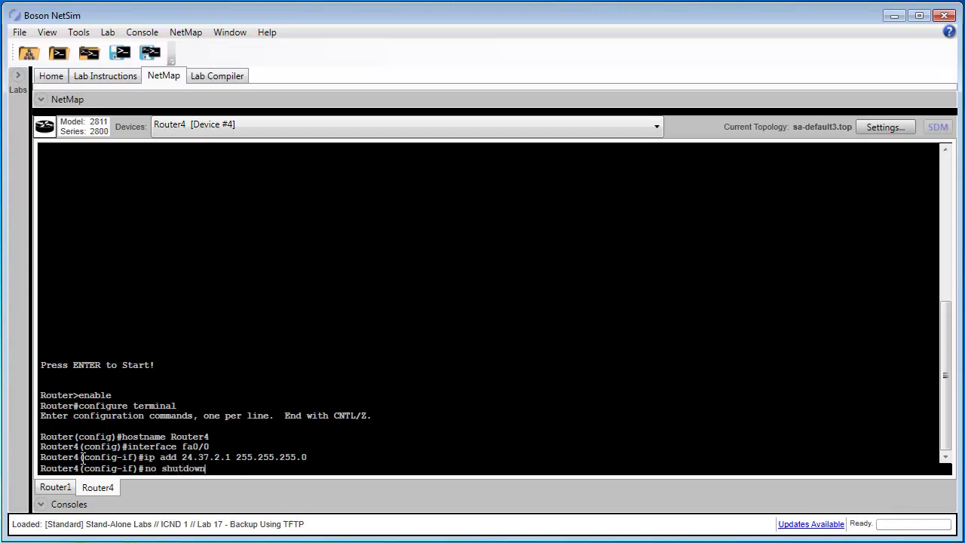
{"action": "key", "text": "Return"}
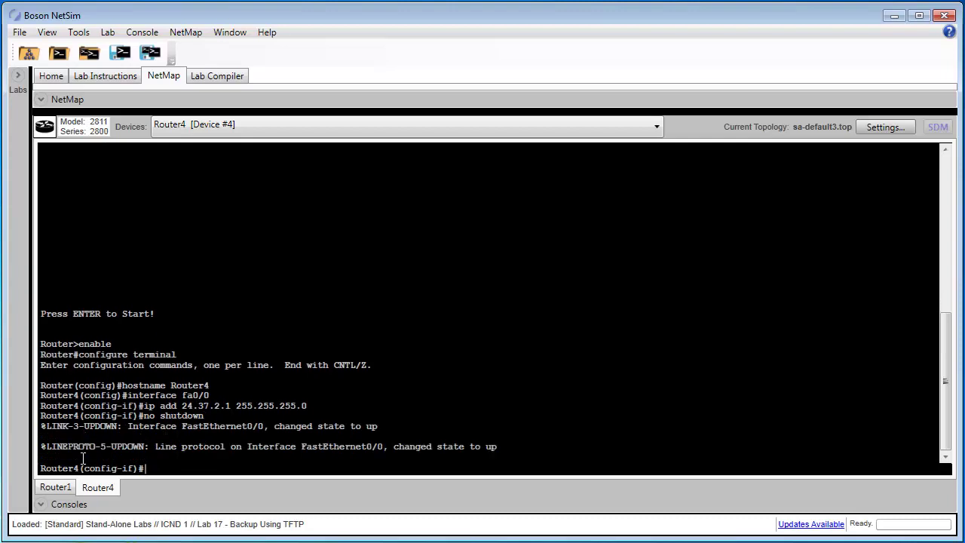
{"action": "type", "text": "end"}
{"action": "key", "text": "Return"}
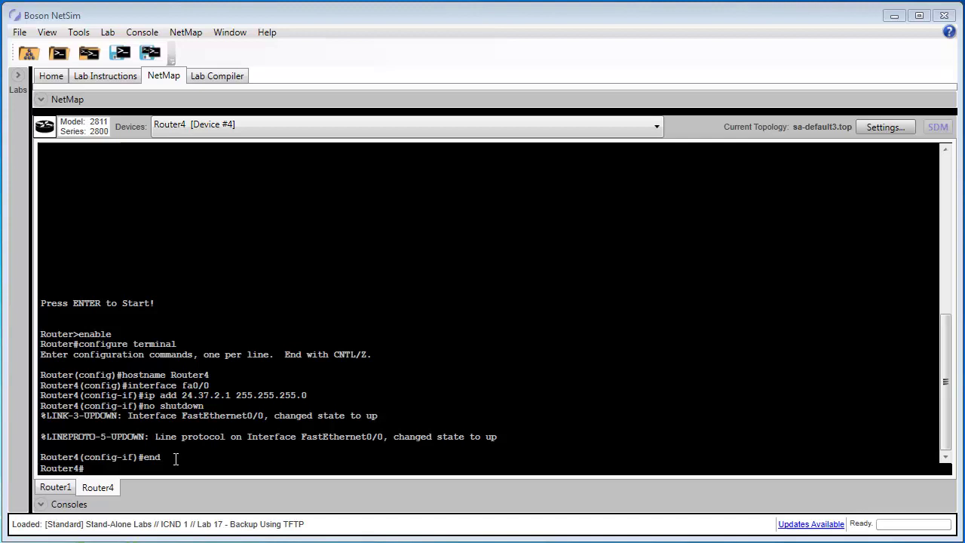
- On PC1, set IP 24.37.2.252 255.255.255.0 and default gateway 24.37.2.1 with ipconfig
{"action": "left_click", "coordinate": [211, 128]}
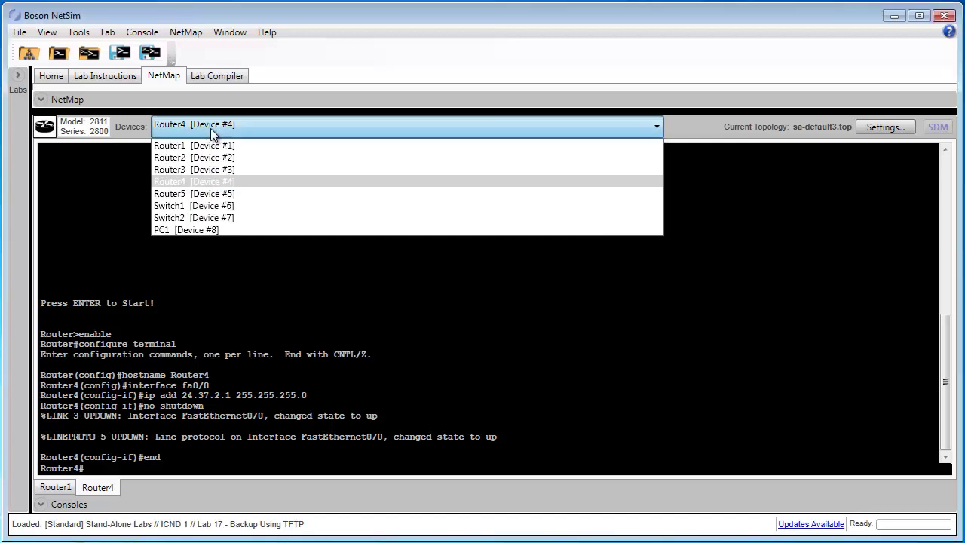
{"action": "left_click", "coordinate": [192, 230]}
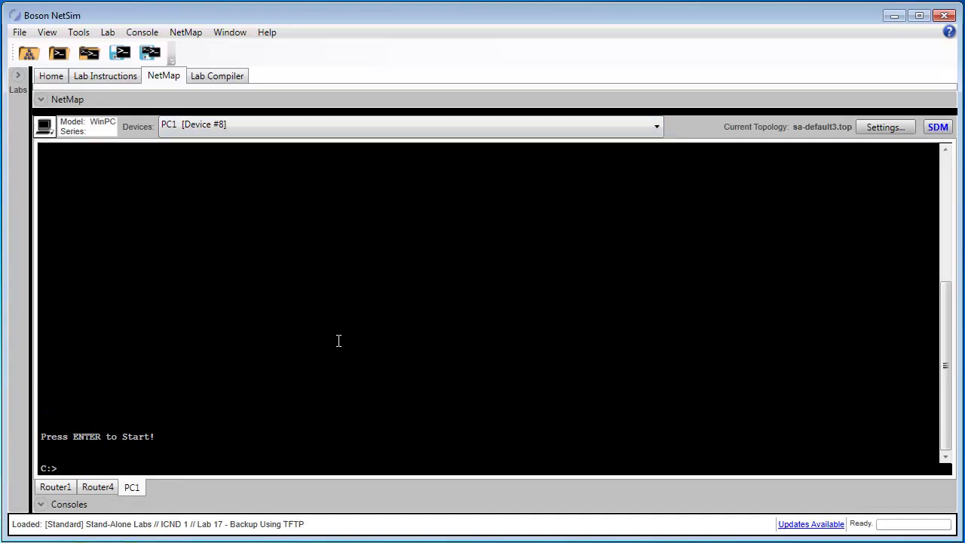
{"action": "type", "text": "ipconfig"}
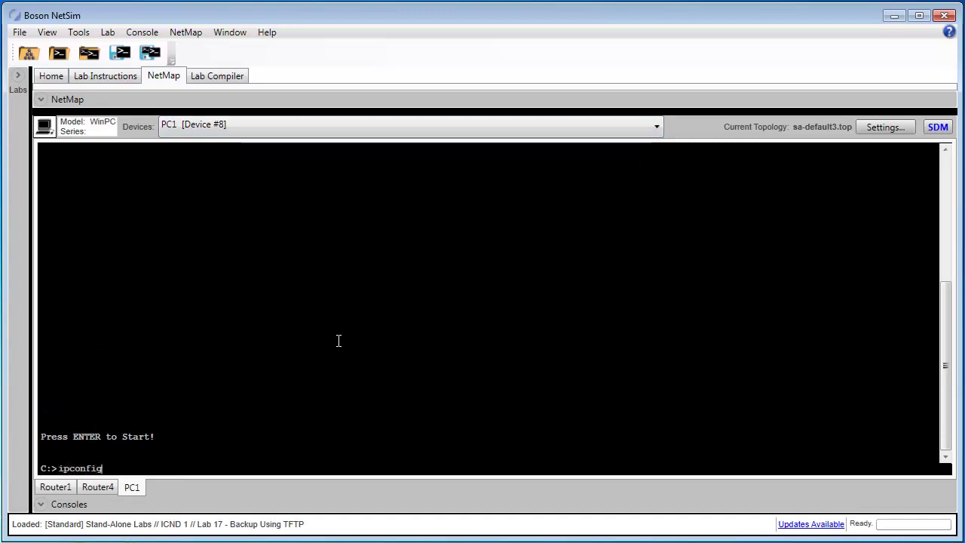
{"action": "type", "text": " /ip "}
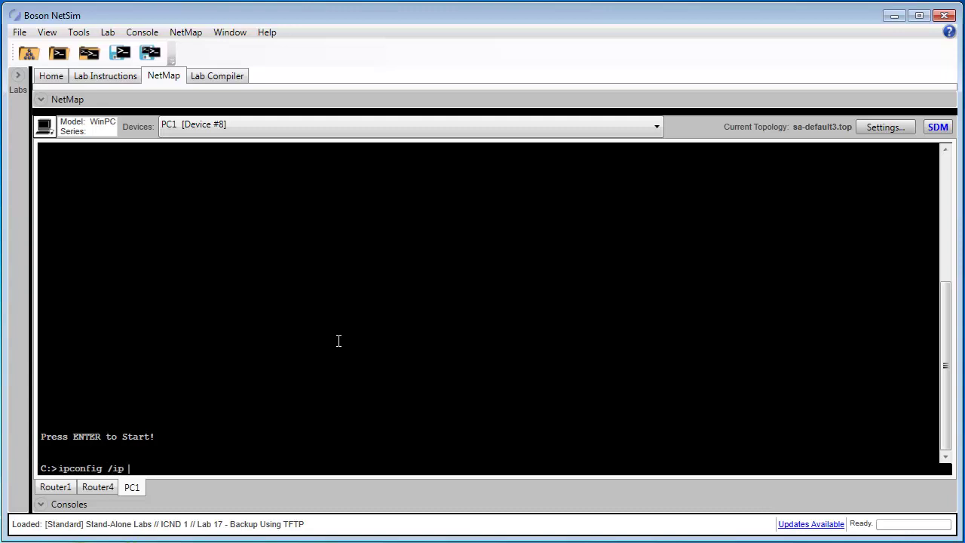
{"action": "type", "text": "24.37.2.252 2"}
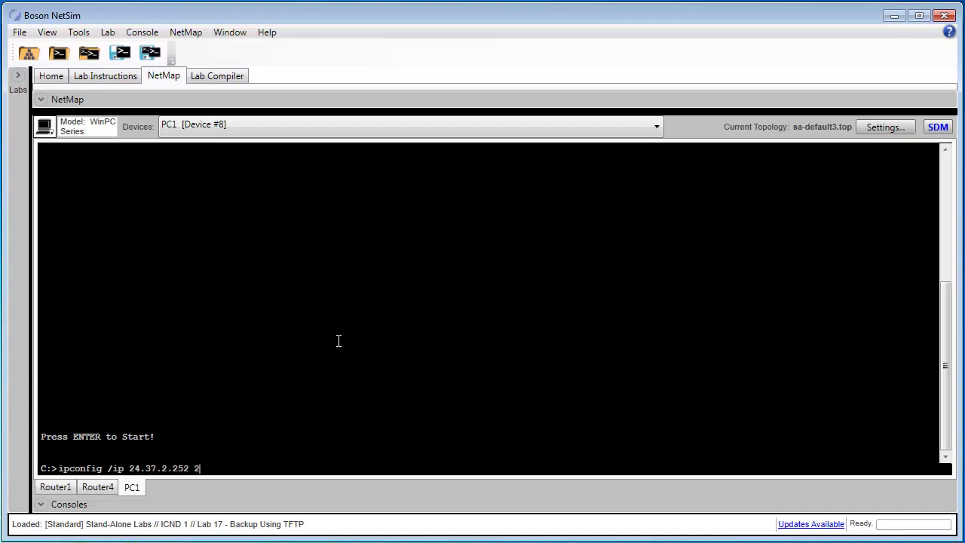
{"action": "type", "text": "55.255.255"}
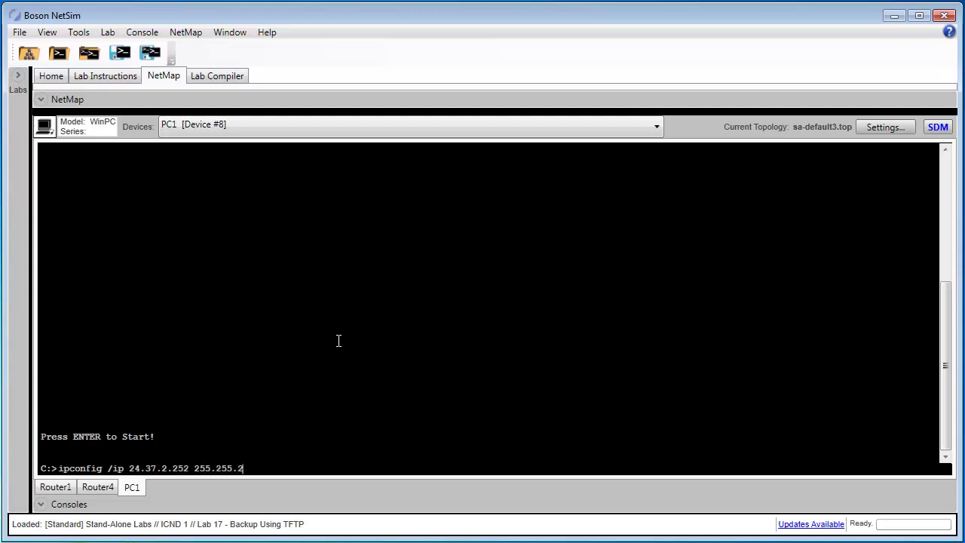
{"action": "type", "text": ".0"}
{"action": "key", "text": "Return"}
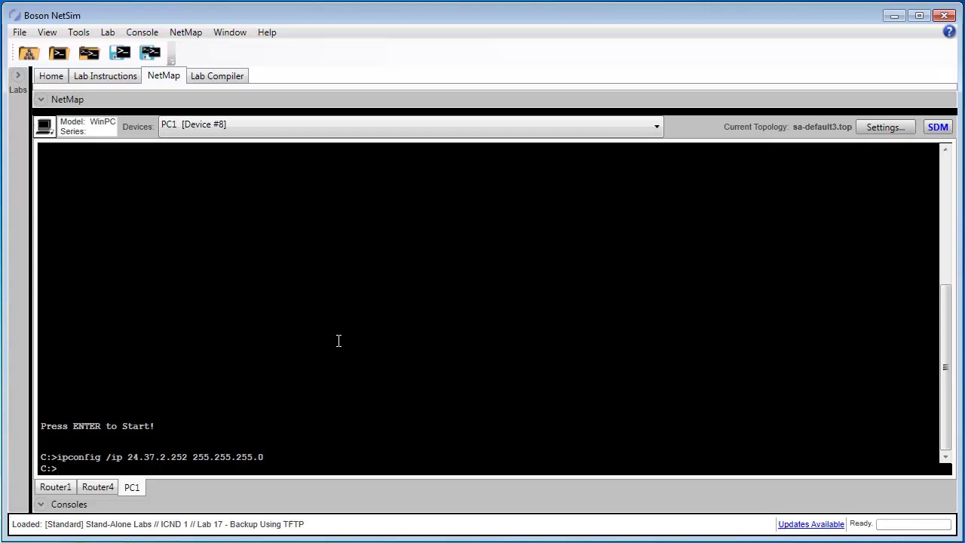
{"action": "type", "text": "ip"}
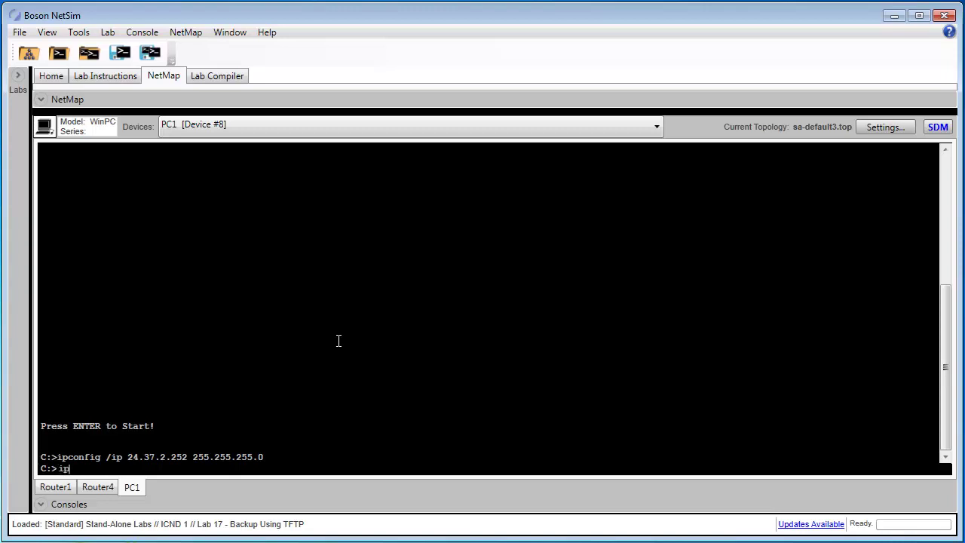
{"action": "type", "text": "config /dg 24.37.2.1"}
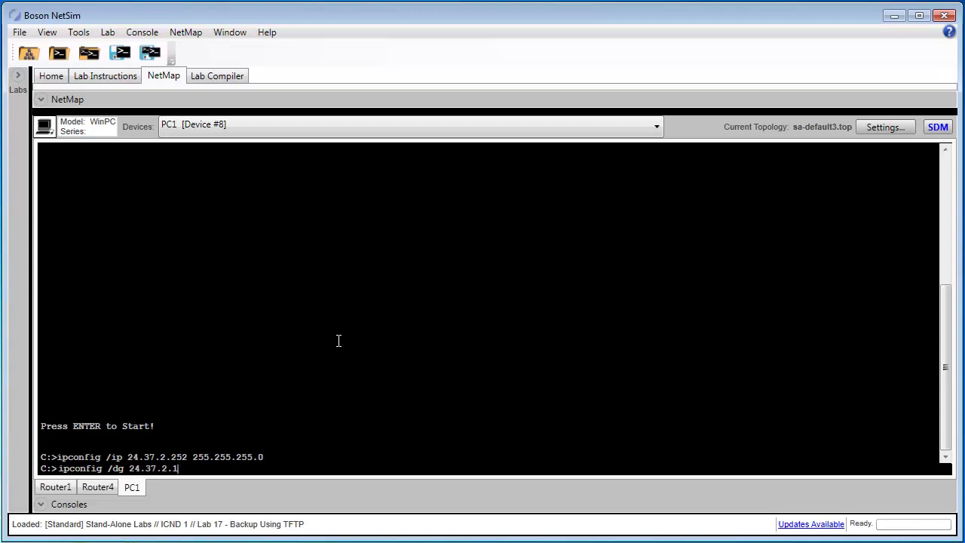
{"action": "key", "text": "Return"}
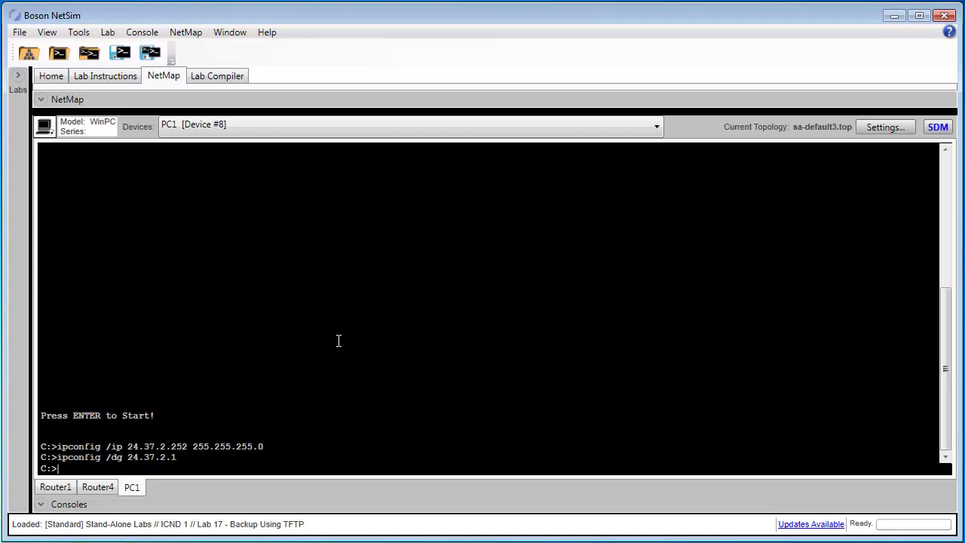
- Ping 24.37.2.1 from PC1, getting 5 of 5 replies with 0% loss
{"action": "type", "text": "ping 24.37.2.1"}
{"action": "key", "text": "Return"}
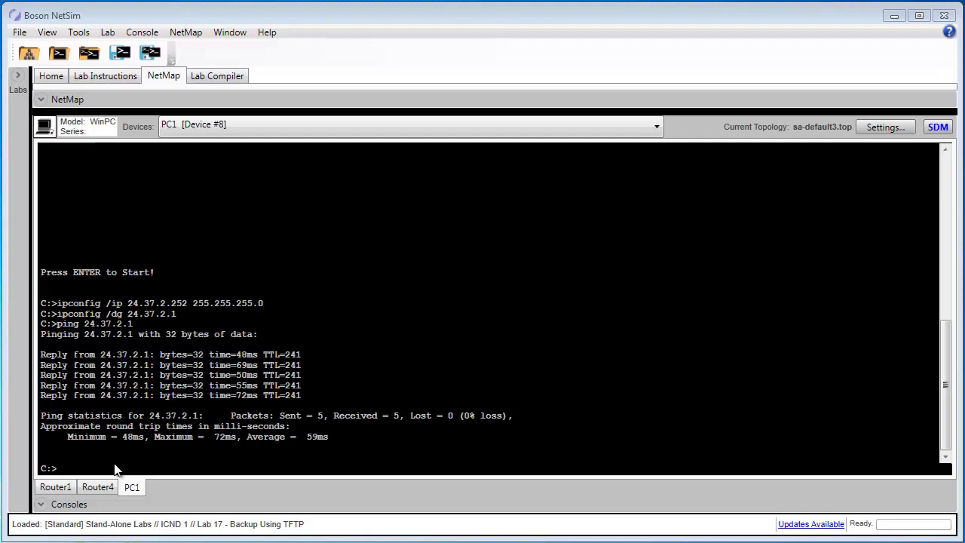
- On Router4, copy running-config via TFTP to 24.37.2.252 as router4_config
{"action": "left_click", "coordinate": [239, 130]}
{"action": "left_click", "coordinate": [192, 184]}
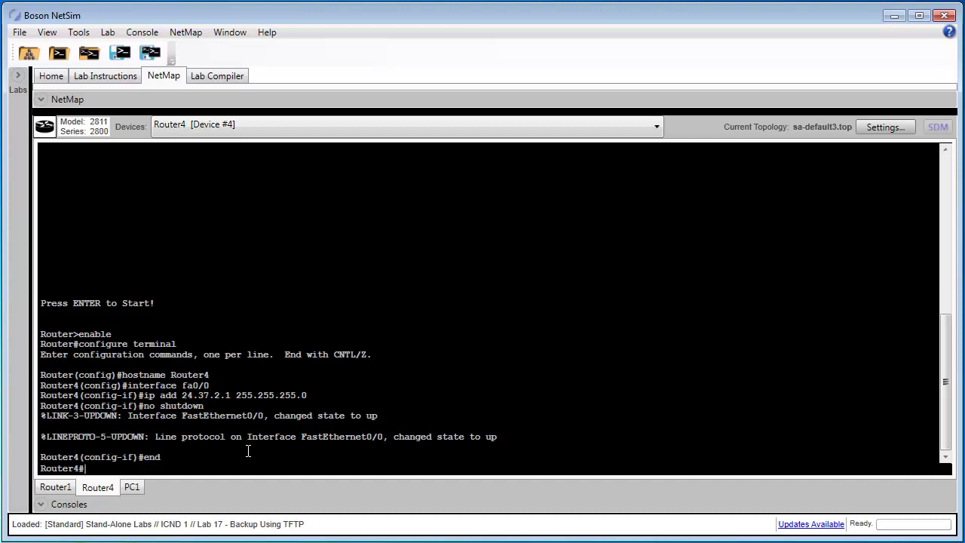
{"action": "type", "text": "copy running-conf"}
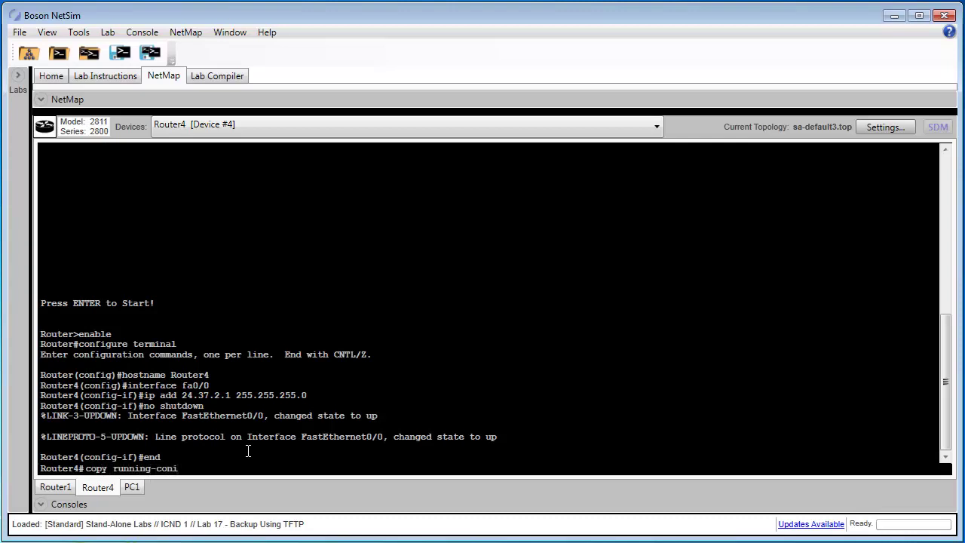
{"action": "type", "text": "ig tftp"}
{"action": "key", "text": "Return"}
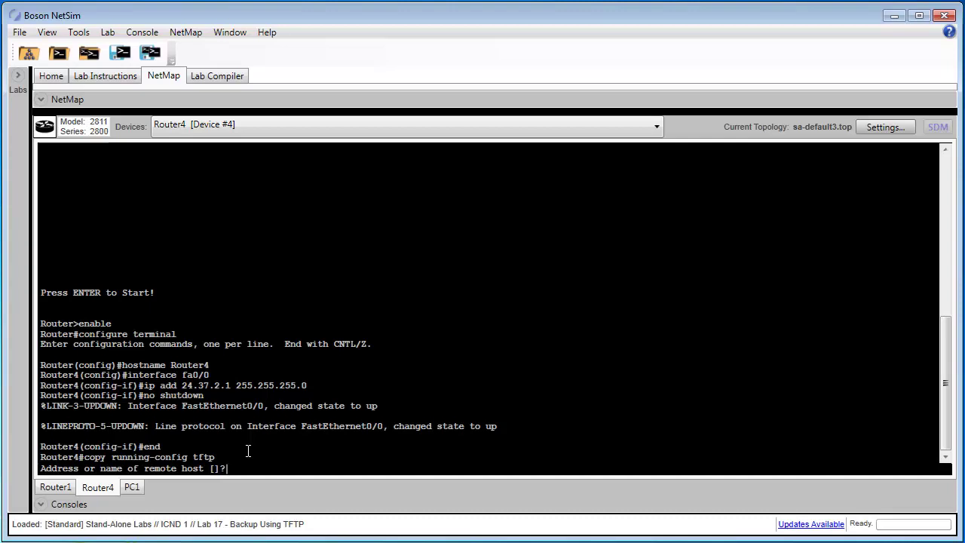
{"action": "type", "text": "24.37.2.252"}
{"action": "key", "text": "Return"}
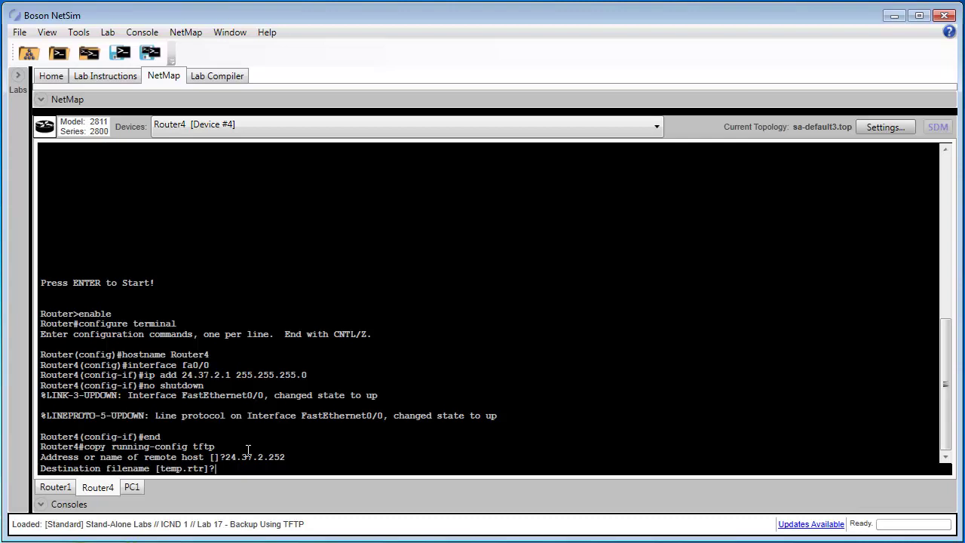
{"action": "type", "text": "router4_config"}
{"action": "key", "text": "Return"}
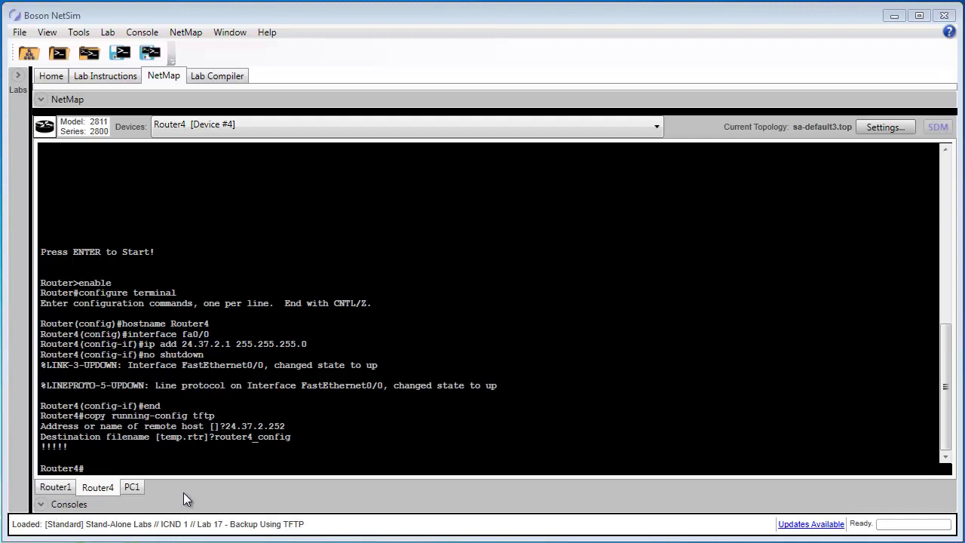
- On PC1, run show tftp-configs to confirm router4_config (2411 bytes) is stored
{"action": "left_click", "coordinate": [139, 485]}
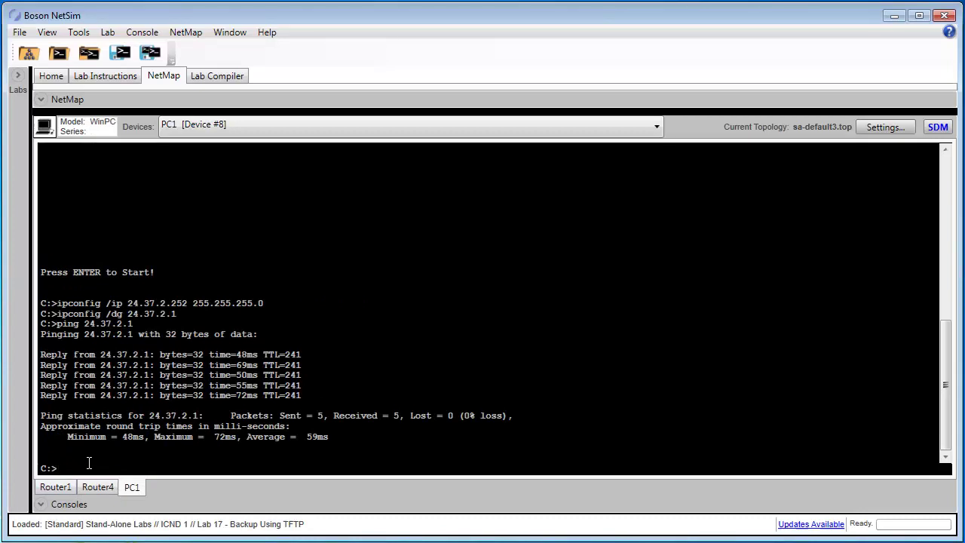
{"action": "type", "text": "show tftp-configs"}
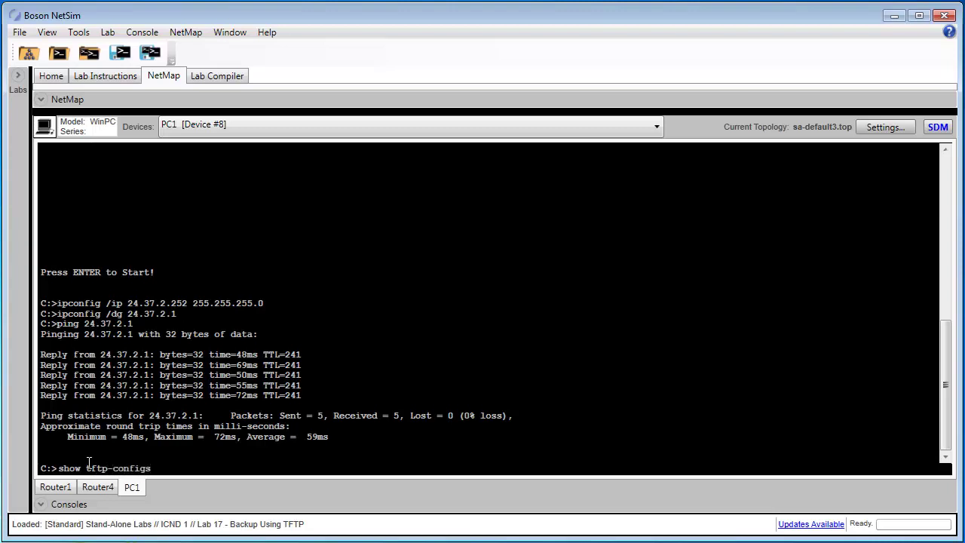
{"action": "key", "text": "Return"}
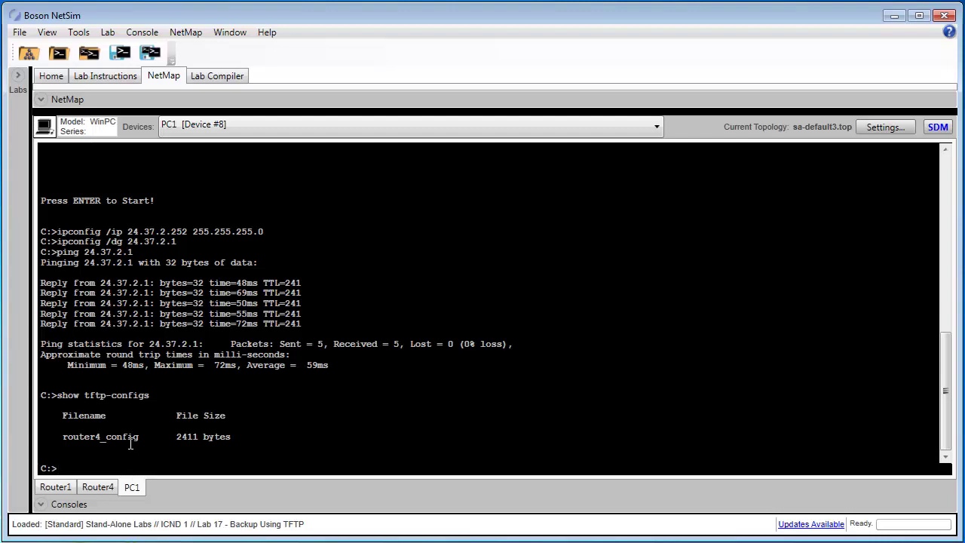
- On the Router4 console, change the hostname to Bad_Router and return to the privileged prompt
{"action": "left_click", "coordinate": [239, 123]}
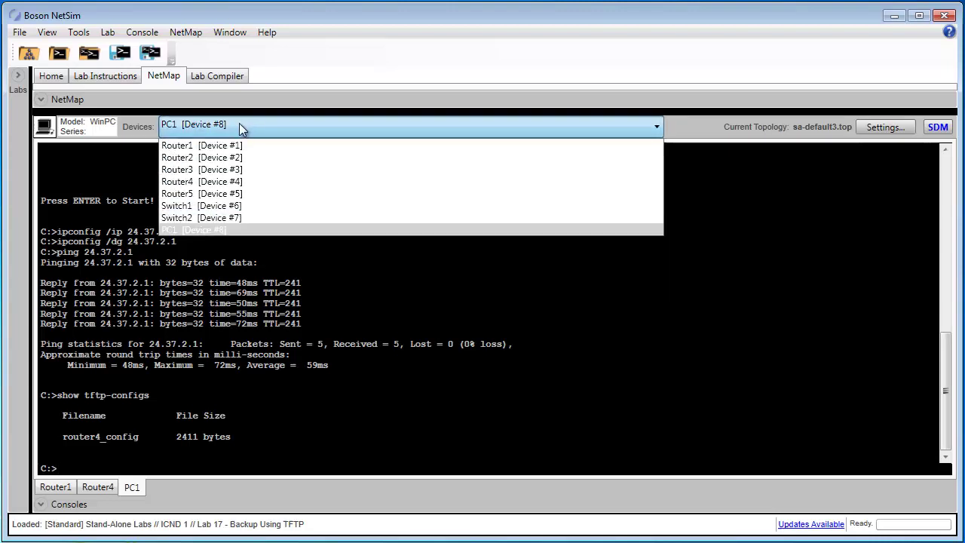
{"action": "left_click", "coordinate": [201, 181]}
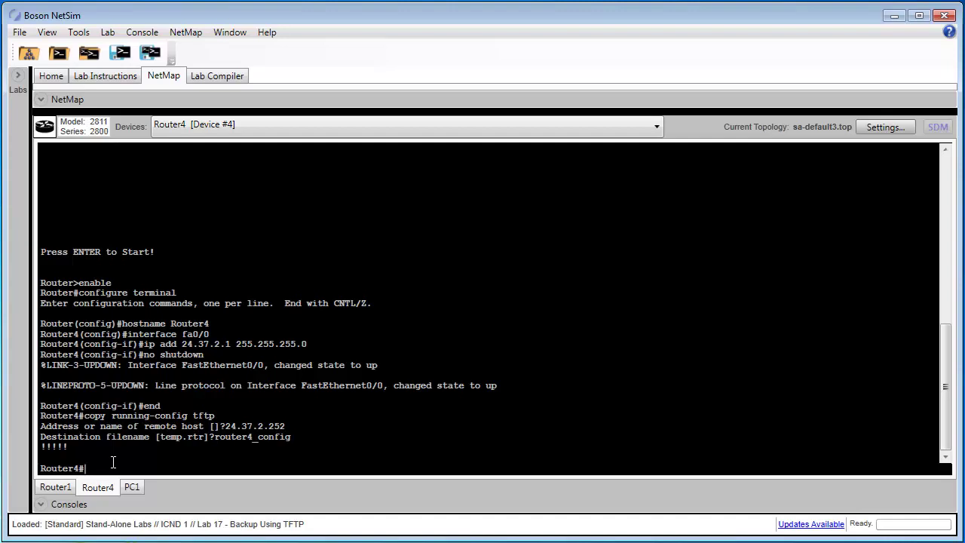
{"action": "type", "text": "config t"}
{"action": "key", "text": "Return"}
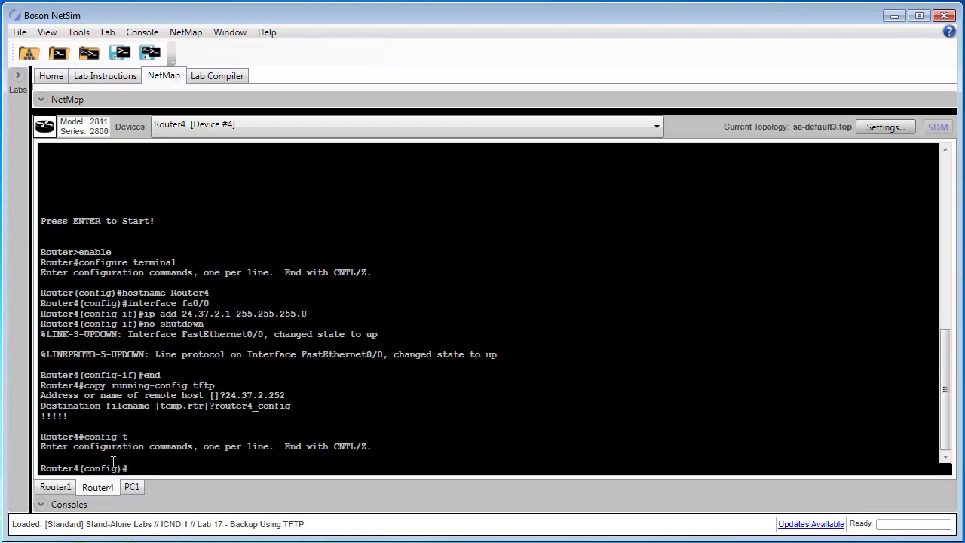
{"action": "type", "text": "hostname Bad_Router"}
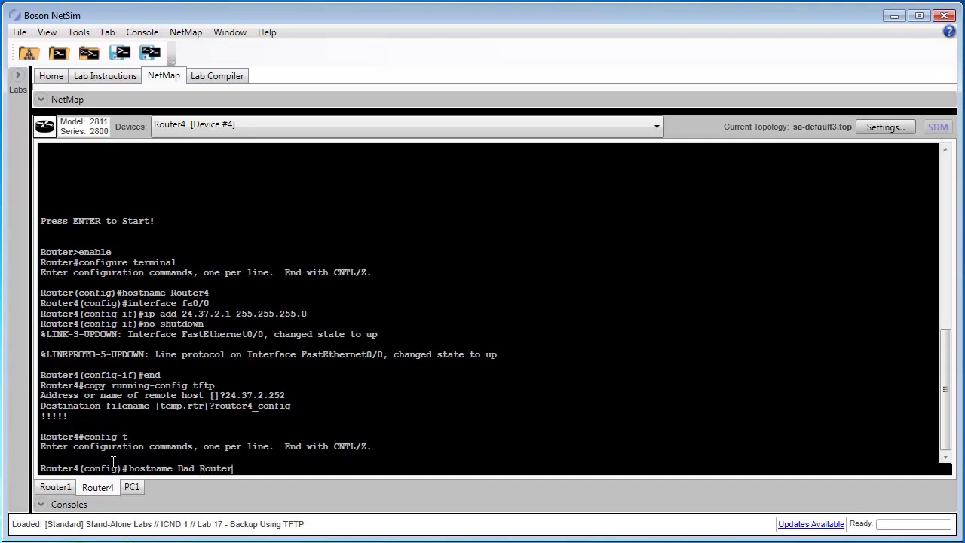
{"action": "key", "text": "Return"}
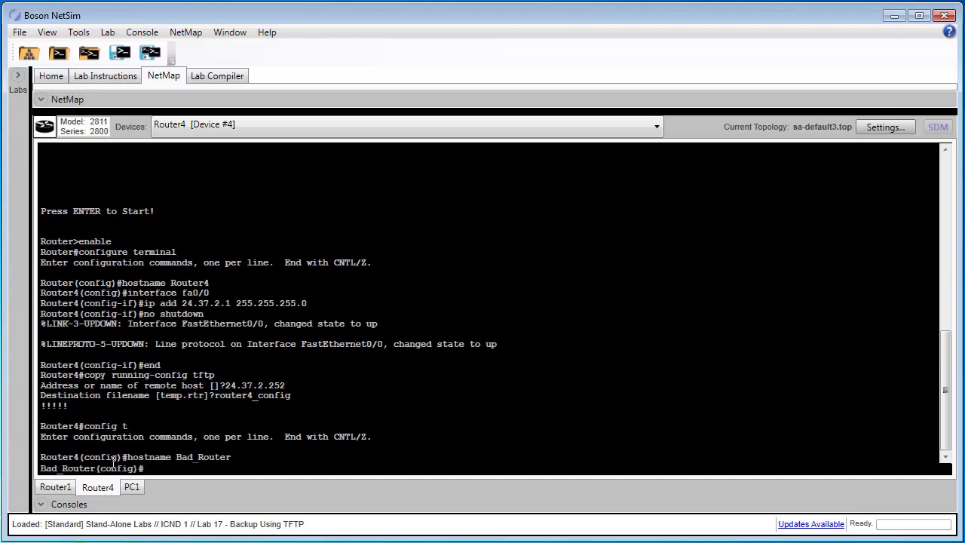
{"action": "type", "text": "exit"}
{"action": "key", "text": "Return"}
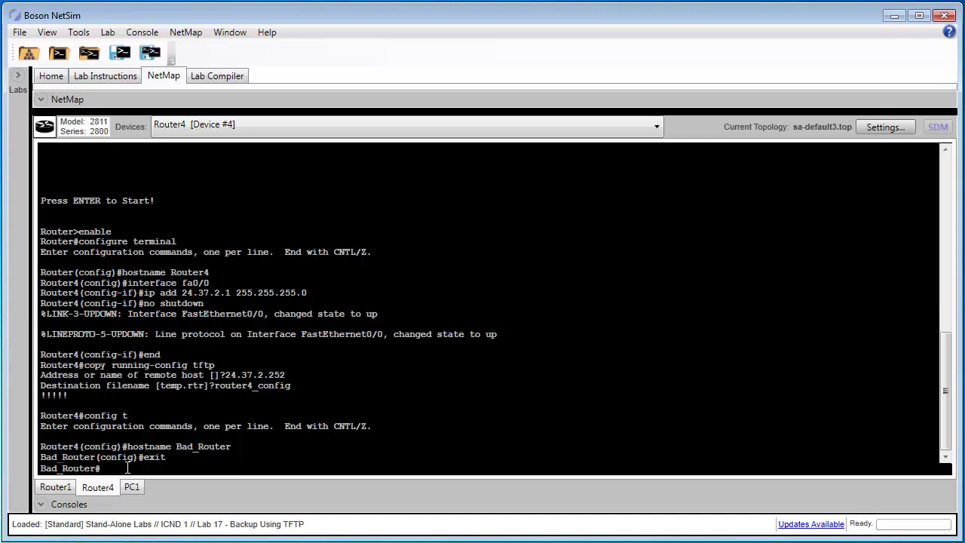
- Load the router4_config backup from TFTP server 24.37.2.252 into the running-config
{"action": "type", "text": "copy tftp running"}
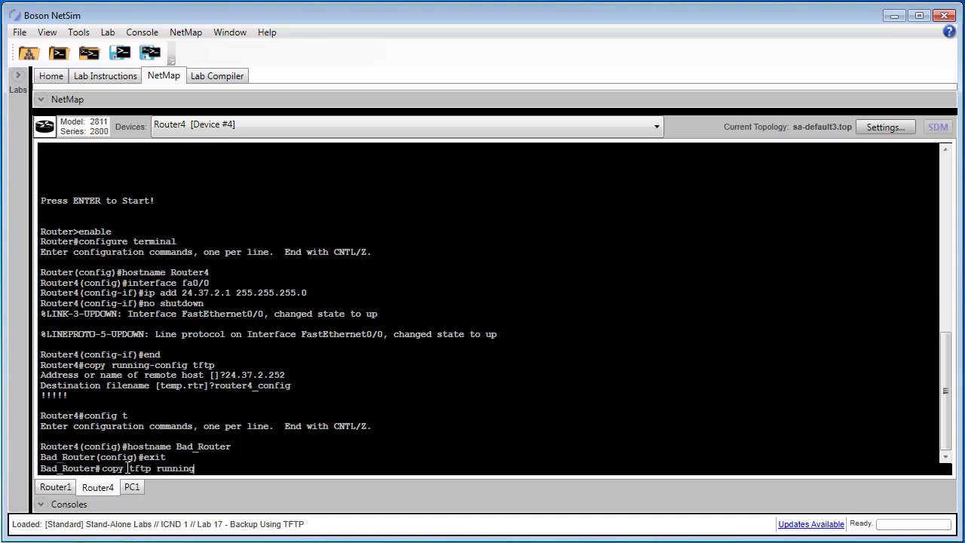
{"action": "type", "text": "-config"}
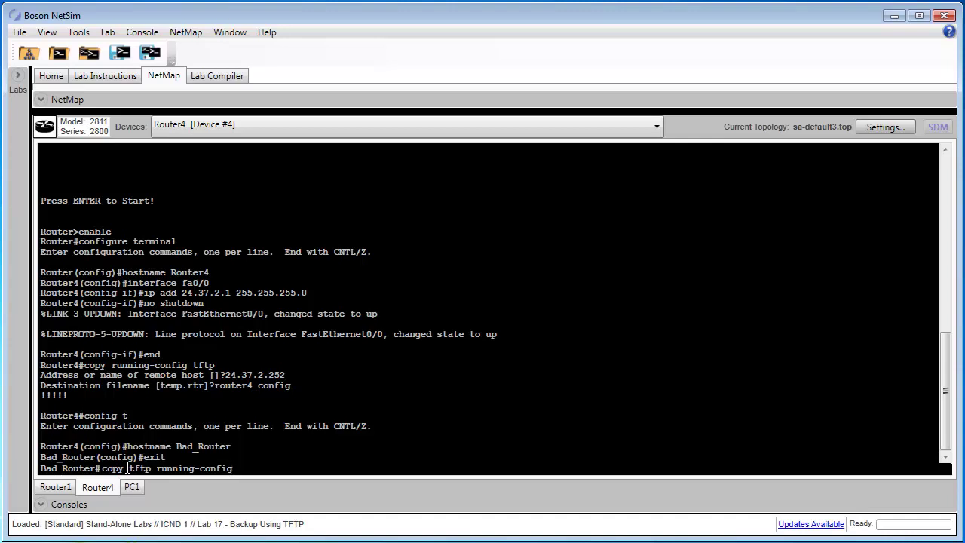
{"action": "key", "text": "Return"}
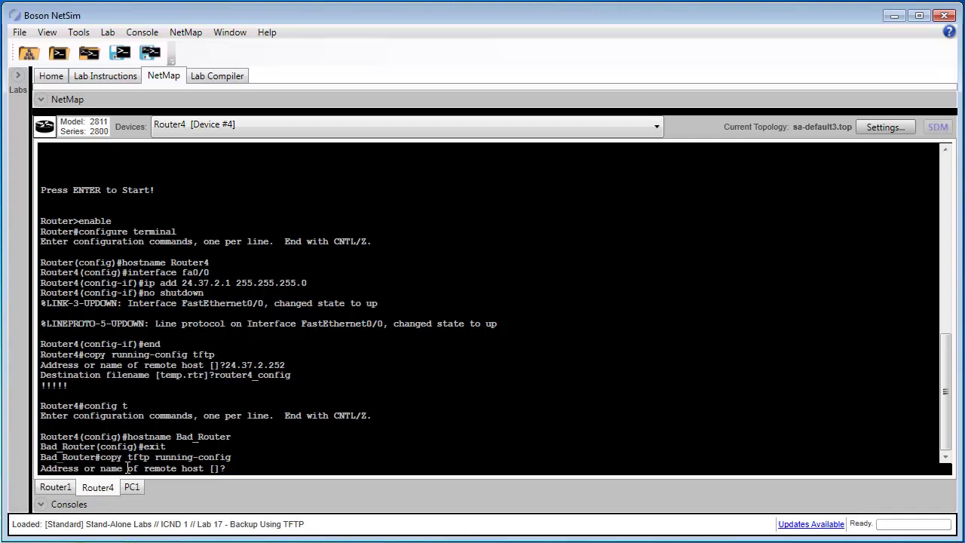
{"action": "type", "text": "24.37.2.252"}
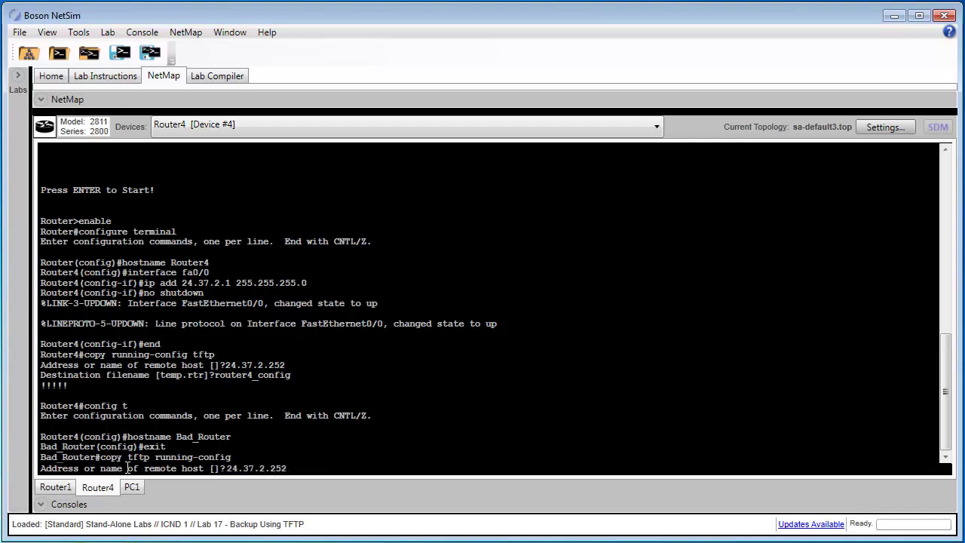
{"action": "key", "text": "Return"}
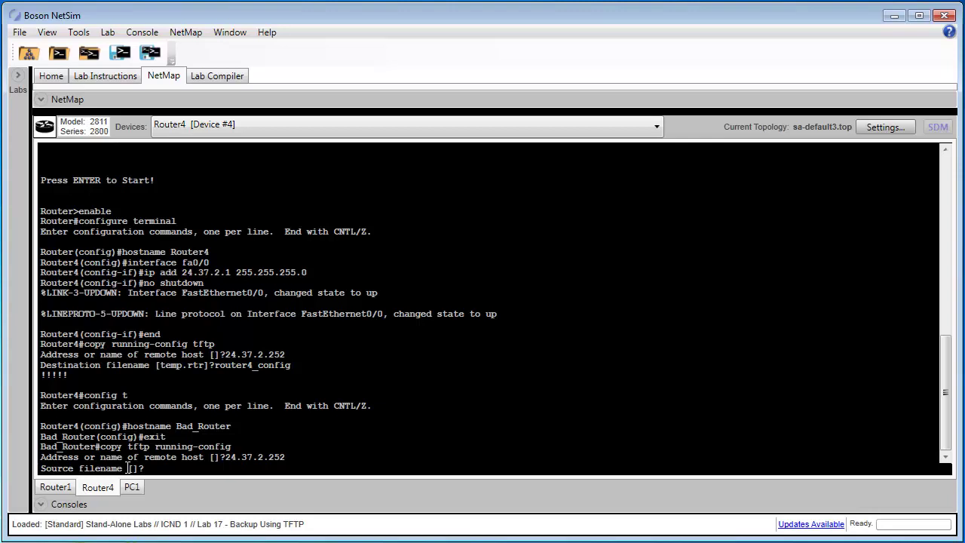
{"action": "type", "text": "router"}
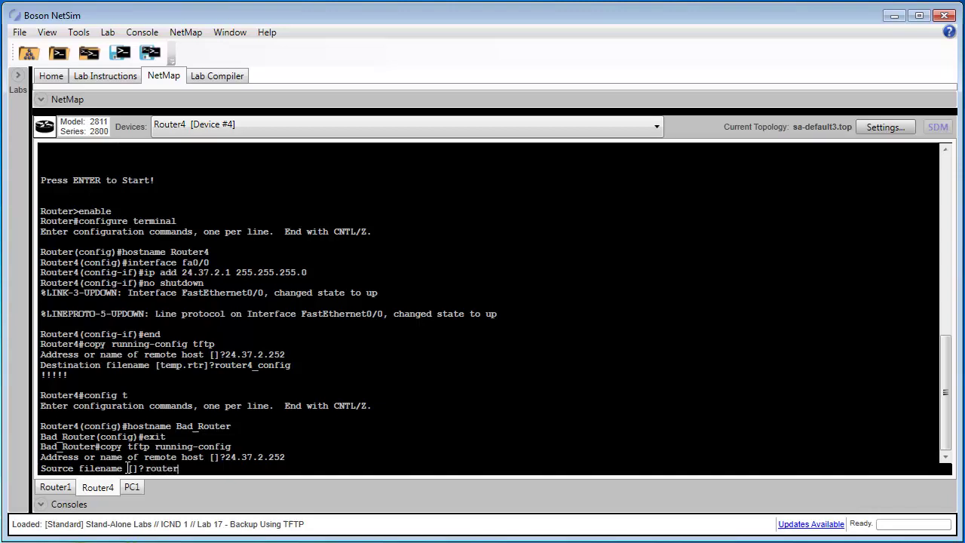
{"action": "type", "text": "4_config"}
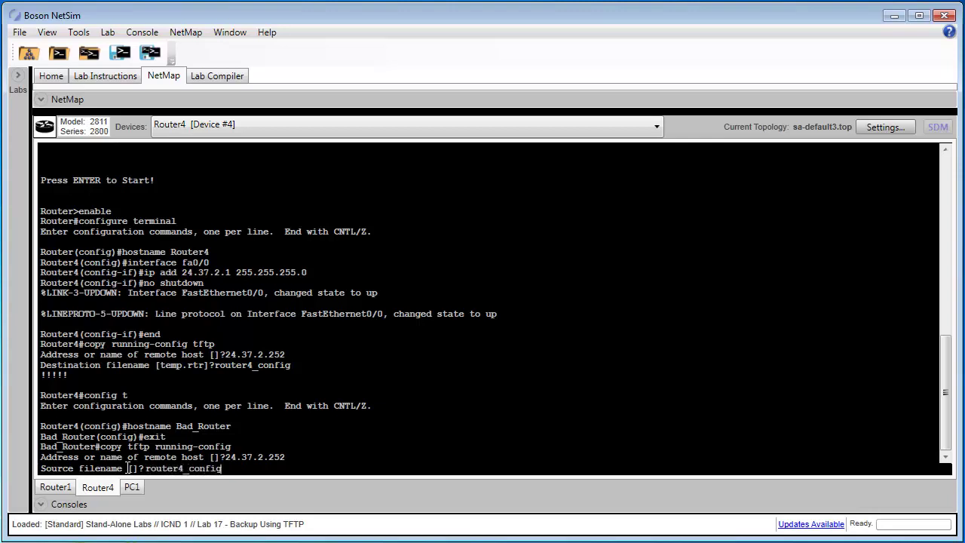
{"action": "key", "text": "Return"}
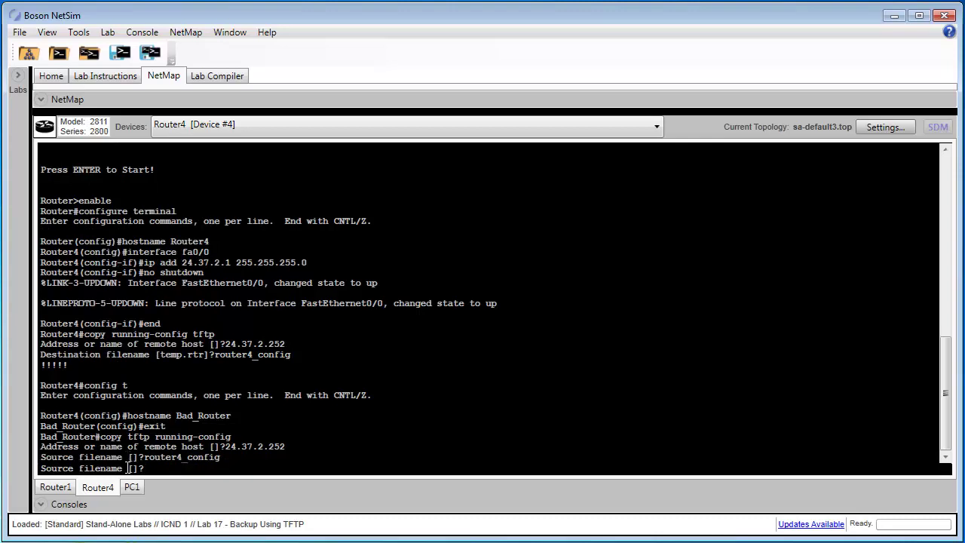
{"action": "key", "text": "Return"}
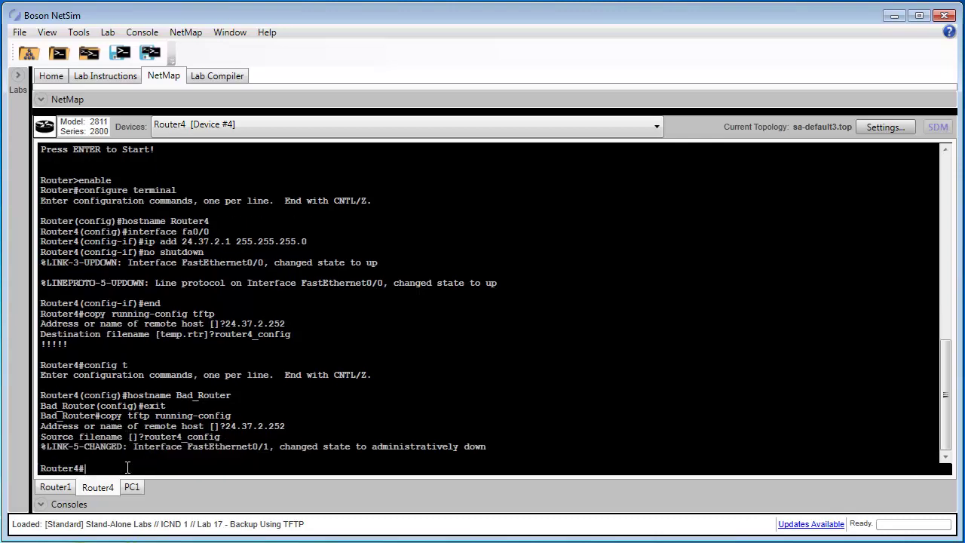